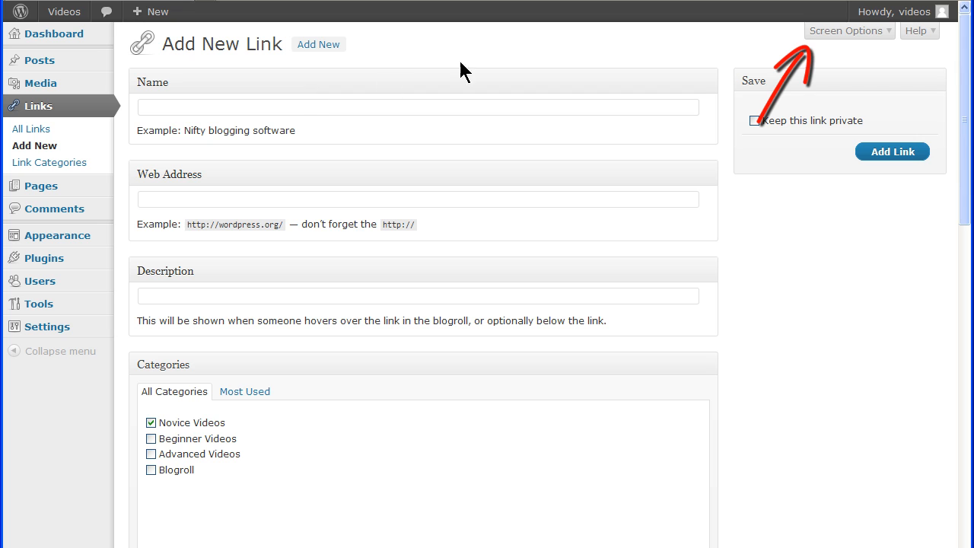
- Hide the Link Relationship (XFN) section through the page's display options, then show it again
{"action": "left_click", "coordinate": [843, 32]}
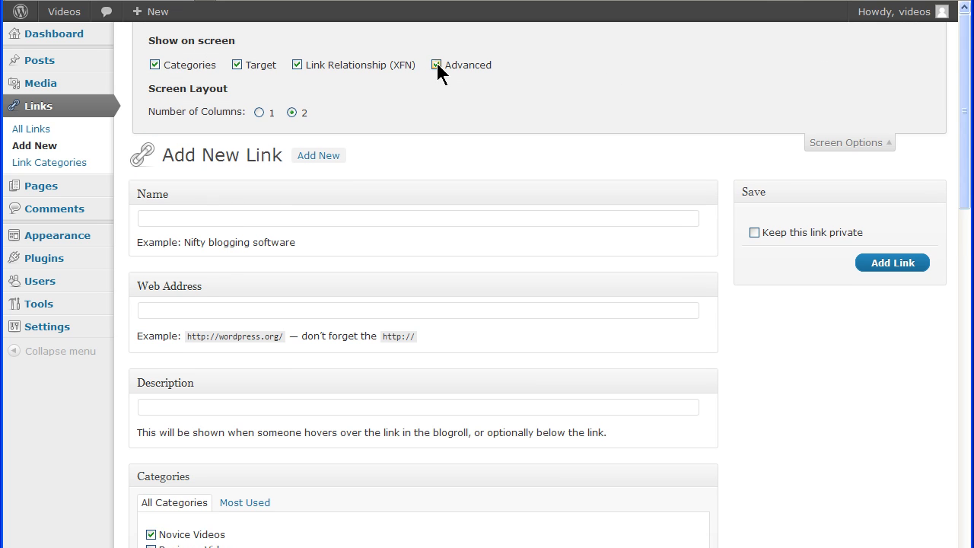
{"action": "left_click", "coordinate": [296, 65]}
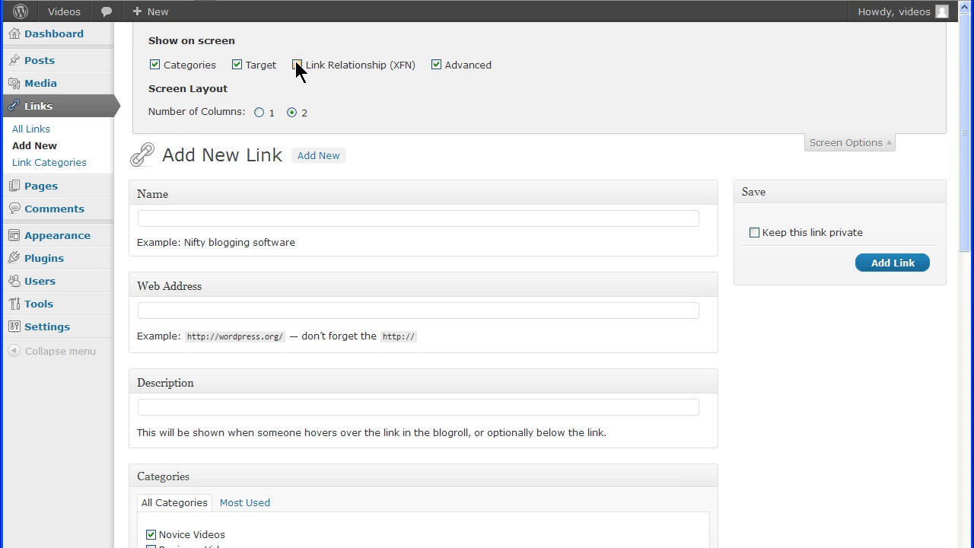
{"action": "left_click", "coordinate": [297, 66]}
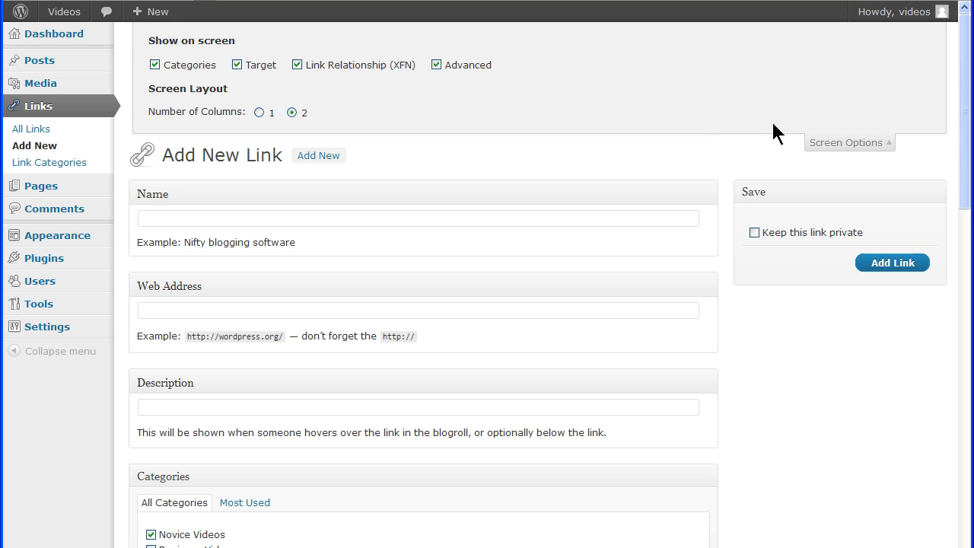
{"action": "left_click", "coordinate": [810, 142]}
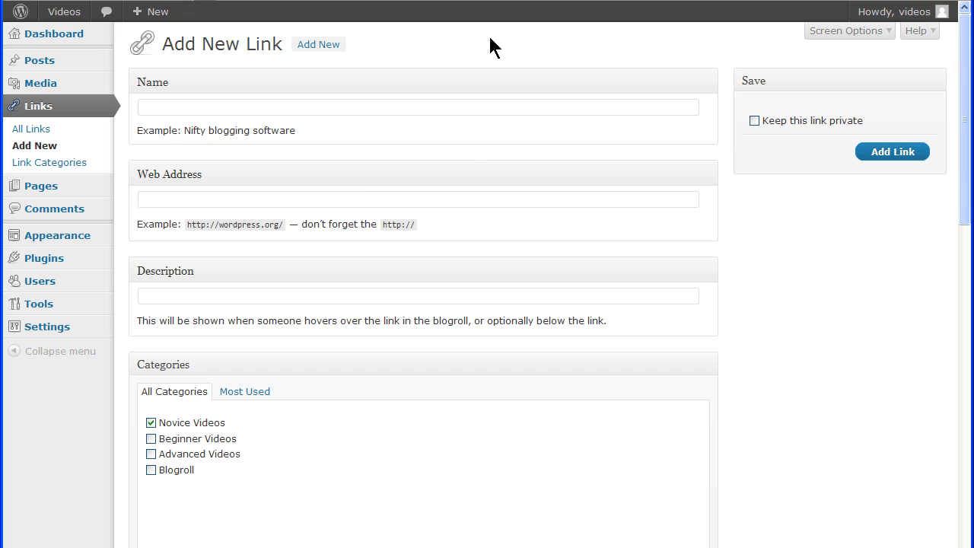
- Collapse the Categories section of the link form and expand it again
{"action": "left_click", "coordinate": [398, 364]}
{"action": "mouse_move", "coordinate": [394, 364]}
{"action": "left_mouse_down"}
{"action": "mouse_move", "coordinate": [402, 274]}
{"action": "mouse_move", "coordinate": [394, 396]}
{"action": "mouse_move", "coordinate": [495, 348]}
{"action": "mouse_move", "coordinate": [655, 233]}
{"action": "mouse_move", "coordinate": [413, 319]}
{"action": "mouse_move", "coordinate": [385, 363]}
{"action": "left_mouse_up"}
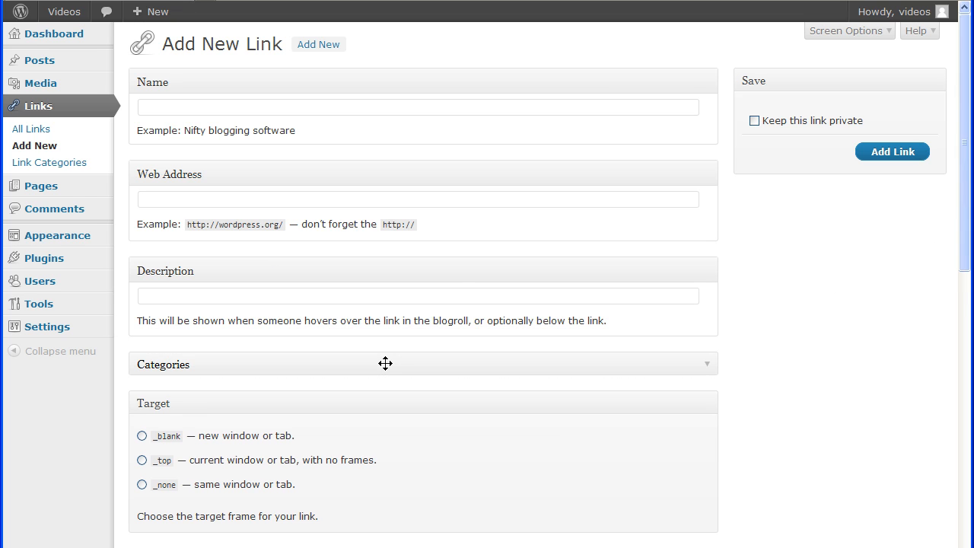
{"action": "left_click", "coordinate": [385, 363]}
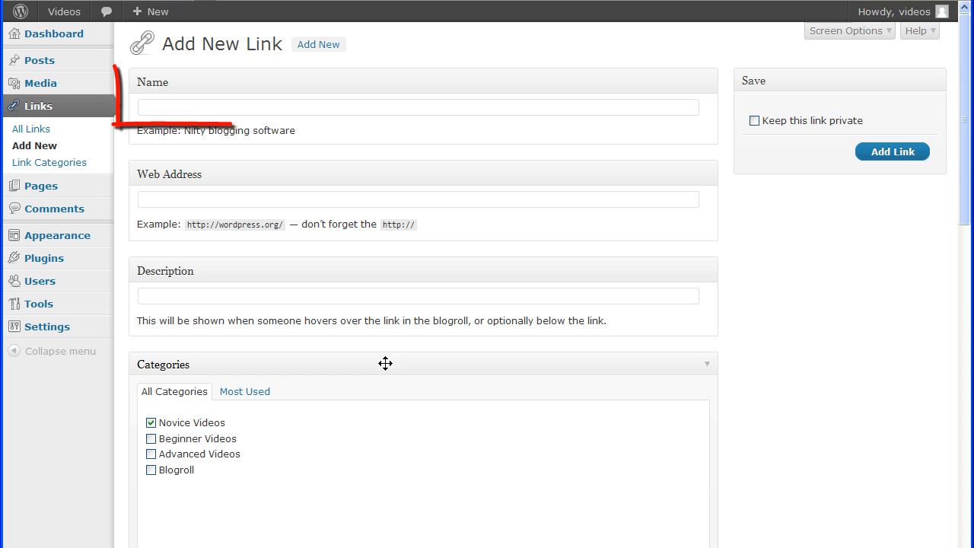
{"action": "left_click", "coordinate": [235, 107]}
{"action": "type", "text": "RoseApple Media Videos"}
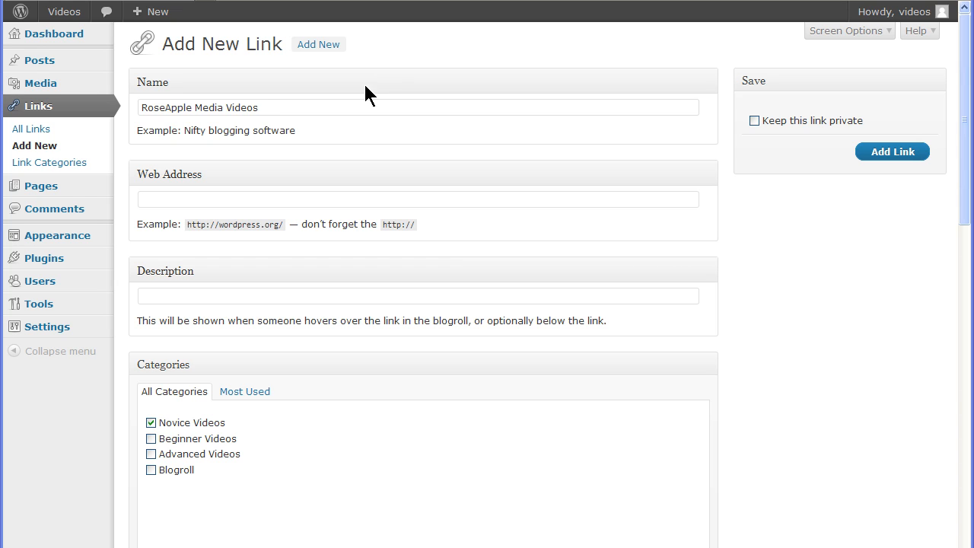
{"action": "left_click", "coordinate": [216, 200]}
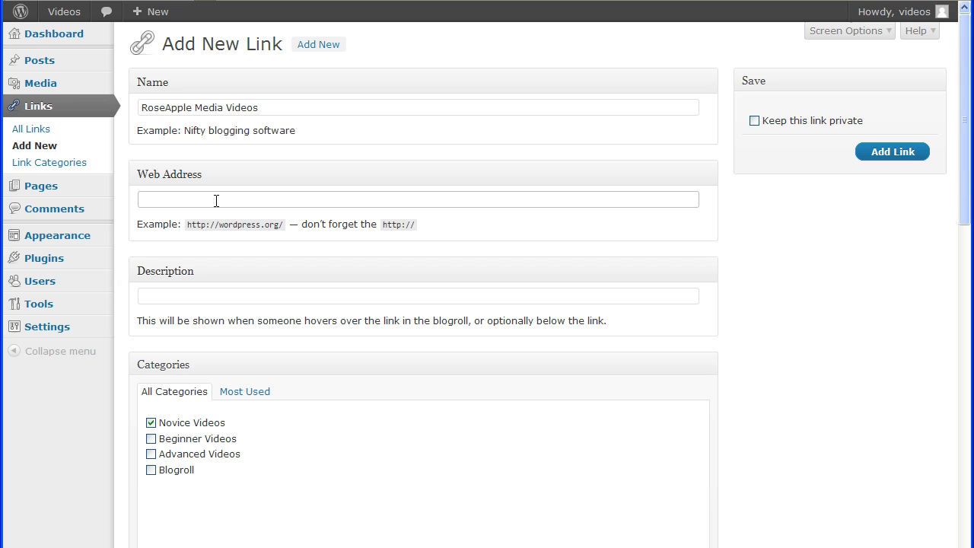
{"action": "type", "text": "http://roseapplemedia.com"}
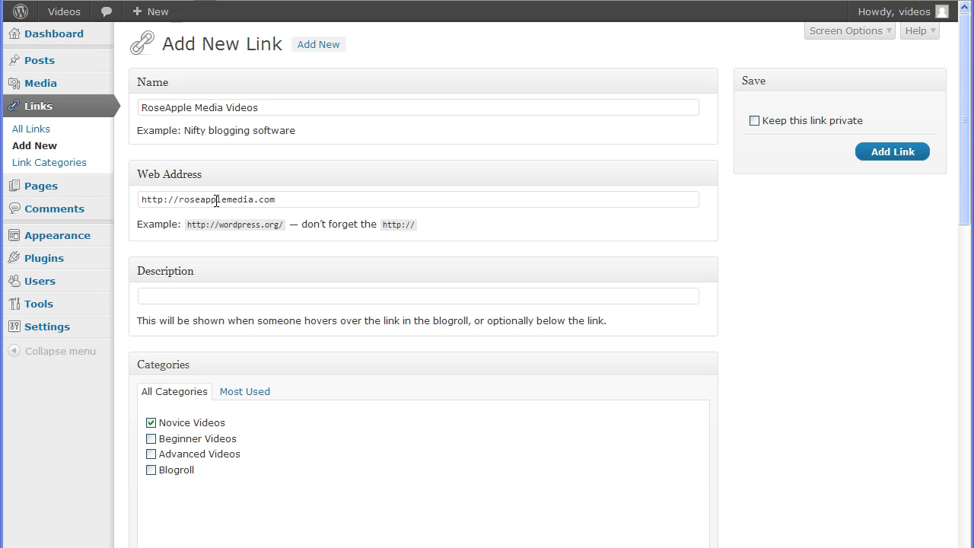
- Enter the link description "Videos for WordPress" and additionally assign the link to the Beginner Videos category
{"action": "left_click", "coordinate": [200, 294]}
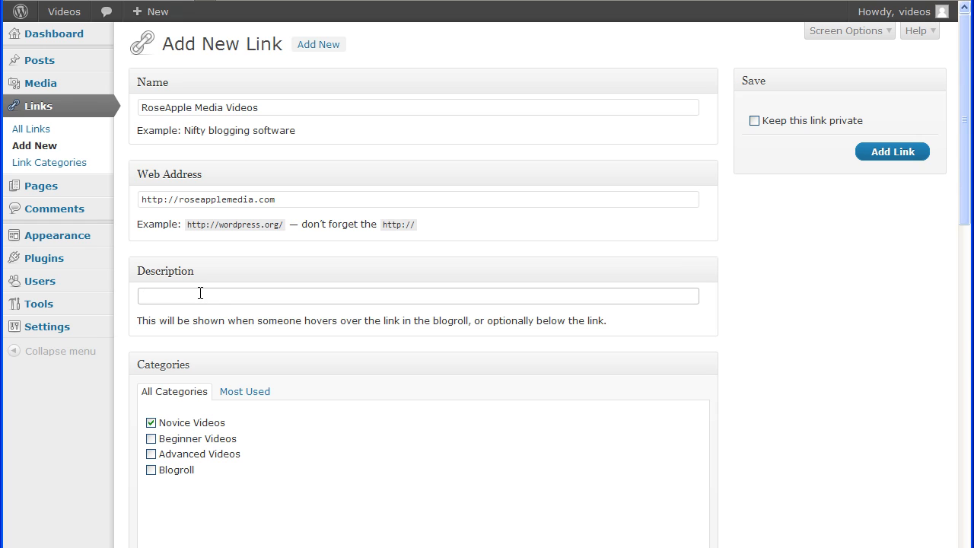
{"action": "type", "text": "Videos for WordPress"}
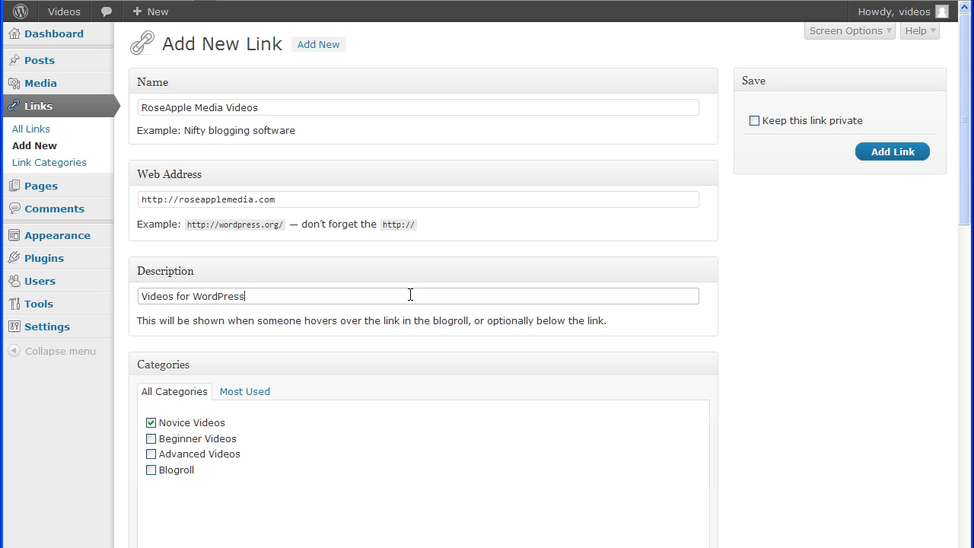
{"action": "scroll", "coordinate": [410, 295], "scroll_direction": "down", "scroll_amount": 4}
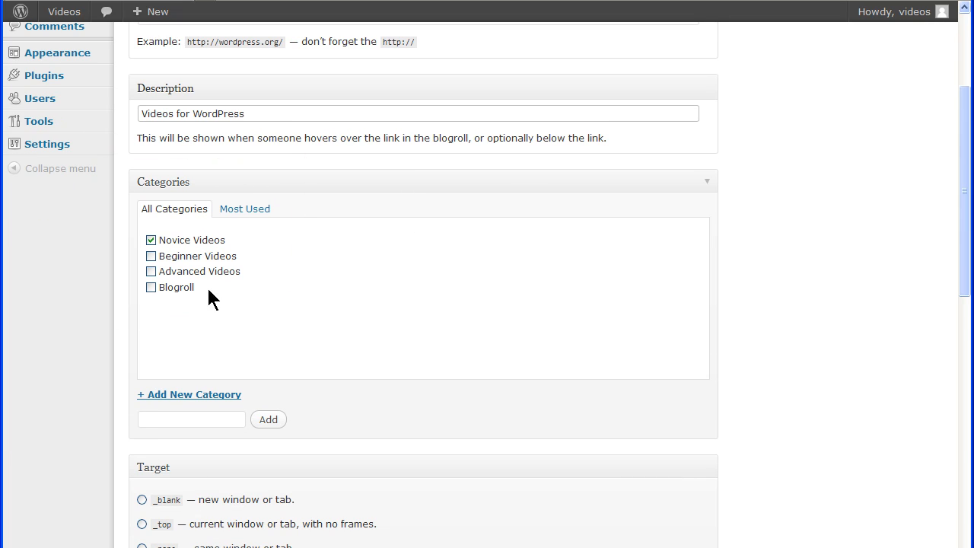
{"action": "left_click", "coordinate": [150, 256]}
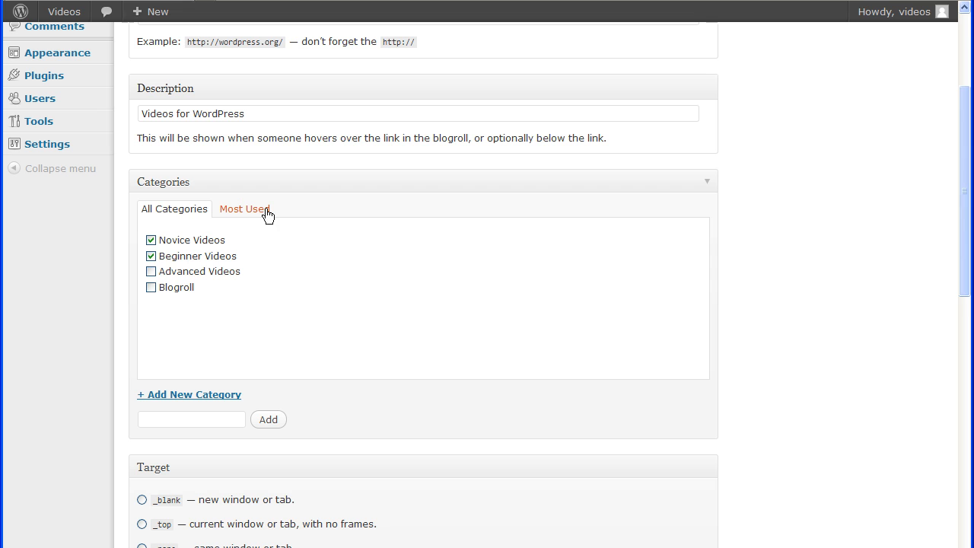
- Mark the link's XFN identity as another web address of mine, then clear that option again
{"action": "scroll", "coordinate": [320, 255], "scroll_direction": "down", "scroll_amount": 3}
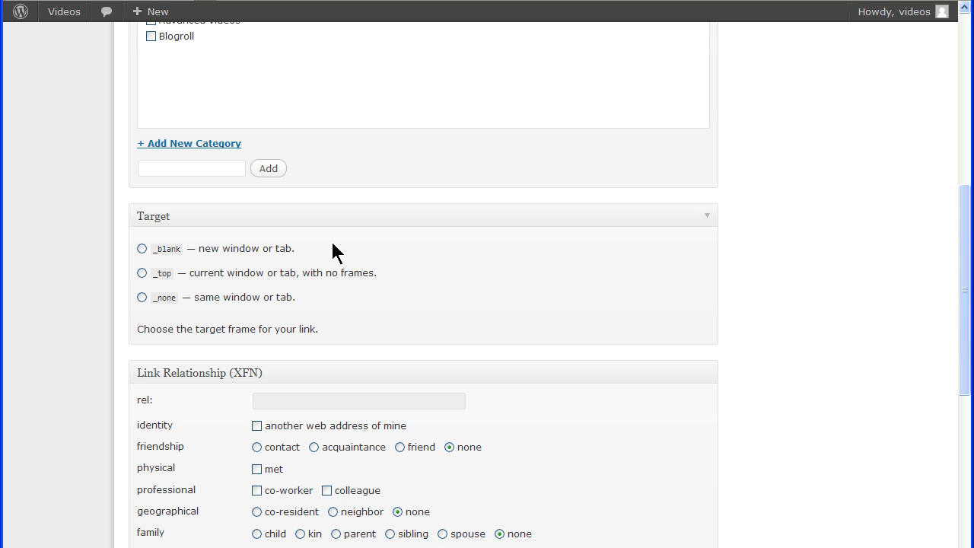
{"action": "scroll", "coordinate": [333, 244], "scroll_direction": "down", "scroll_amount": 3}
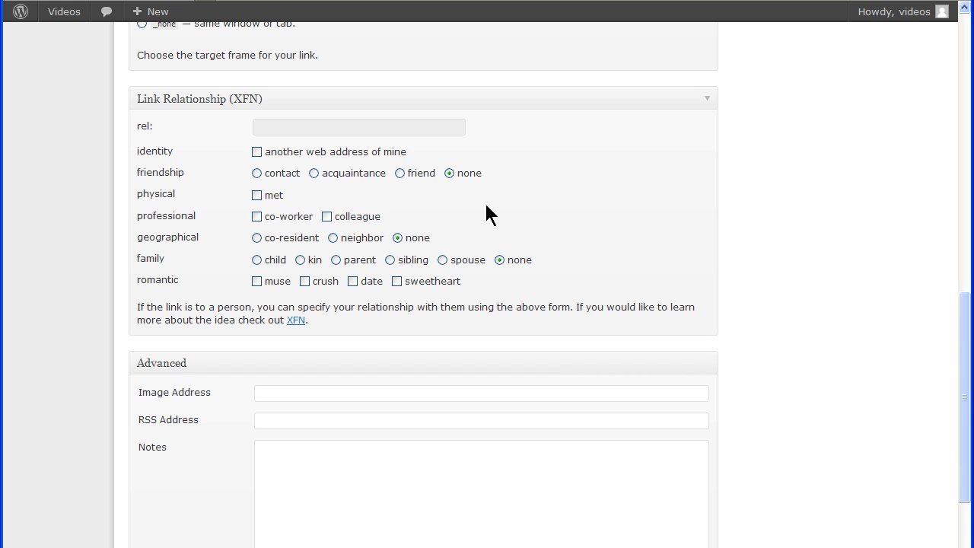
{"action": "left_click", "coordinate": [256, 152]}
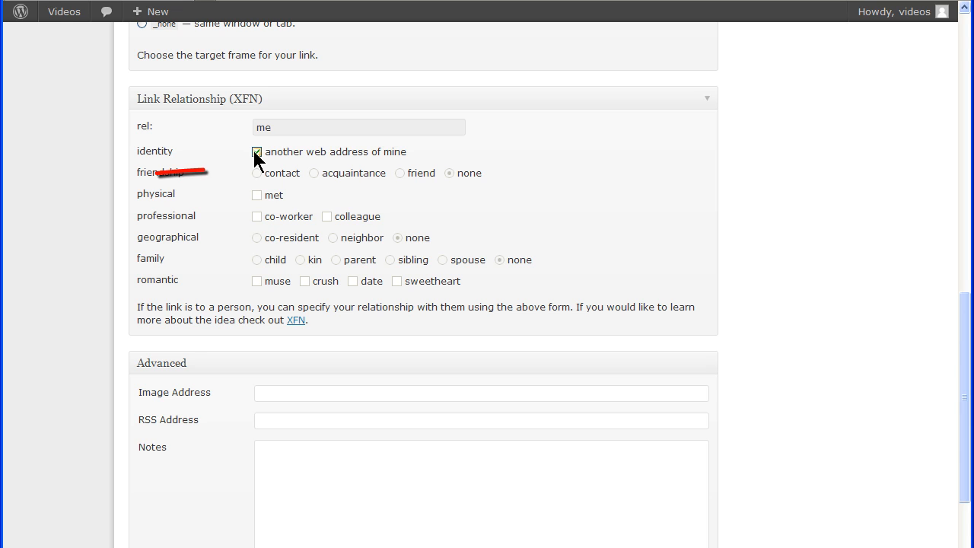
{"action": "left_click", "coordinate": [257, 152]}
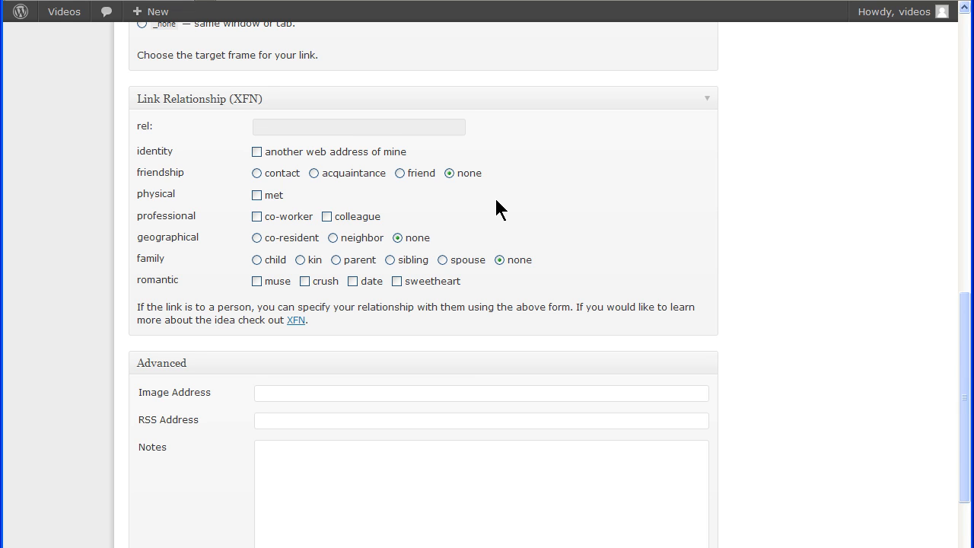
{"action": "scroll", "coordinate": [495, 200], "scroll_direction": "down", "scroll_amount": 3}
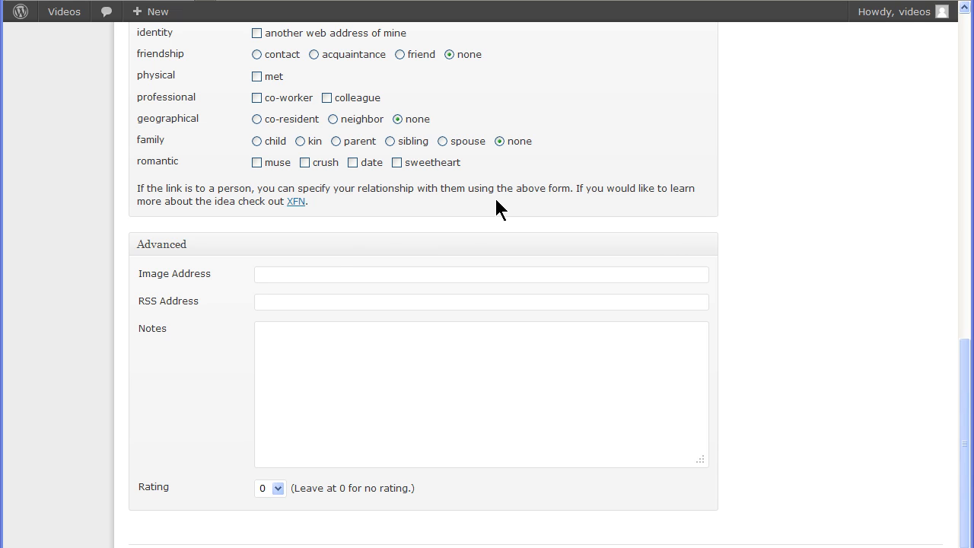
{"action": "left_click", "coordinate": [293, 275]}
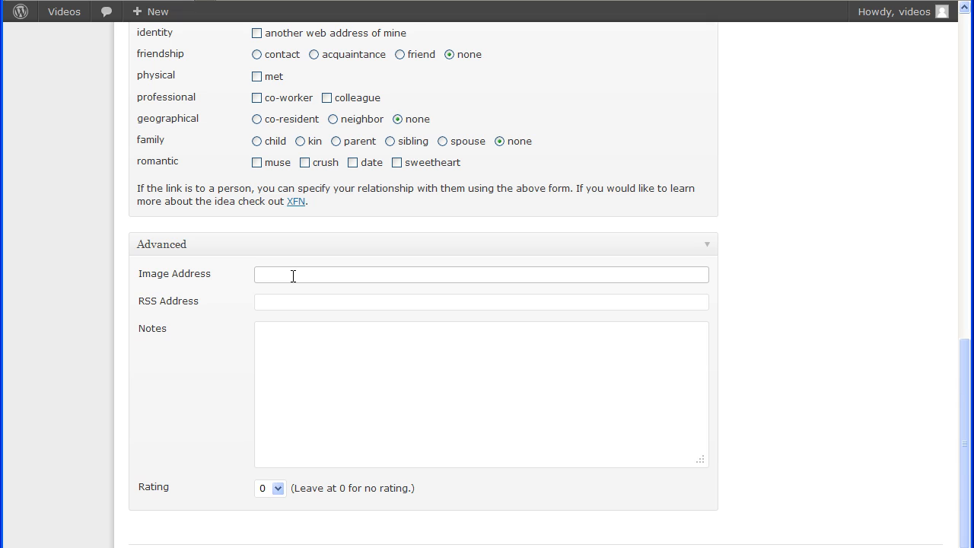
{"action": "type", "text": "http://roseapplemedia.com/images/lightbulb"}
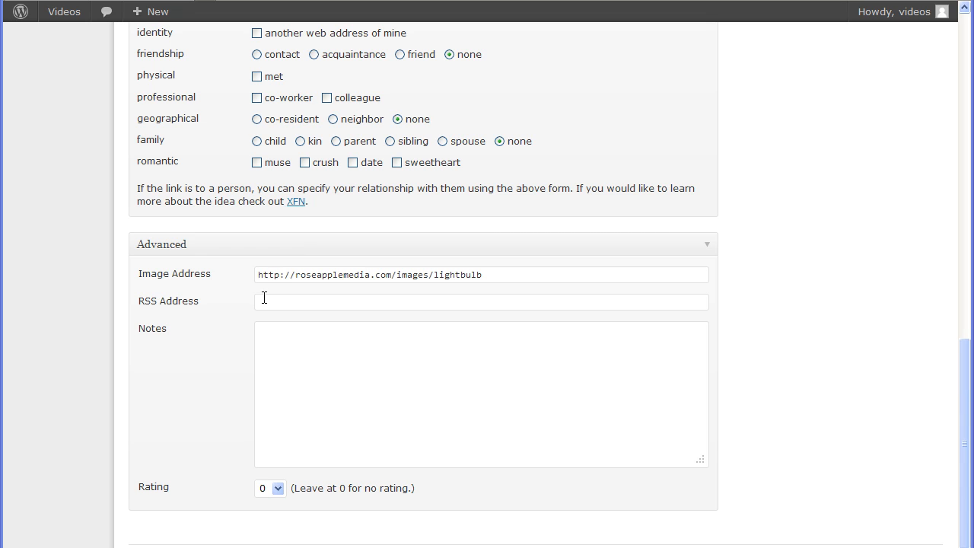
{"action": "left_click", "coordinate": [269, 299]}
{"action": "type", "text": "http://roseapplemedia.com/feeds"}
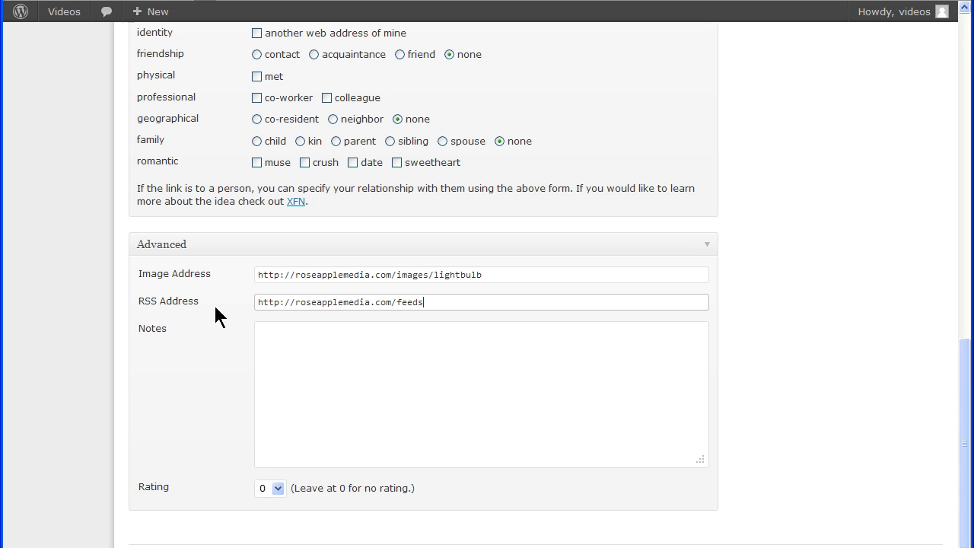
{"action": "left_click", "coordinate": [215, 309]}
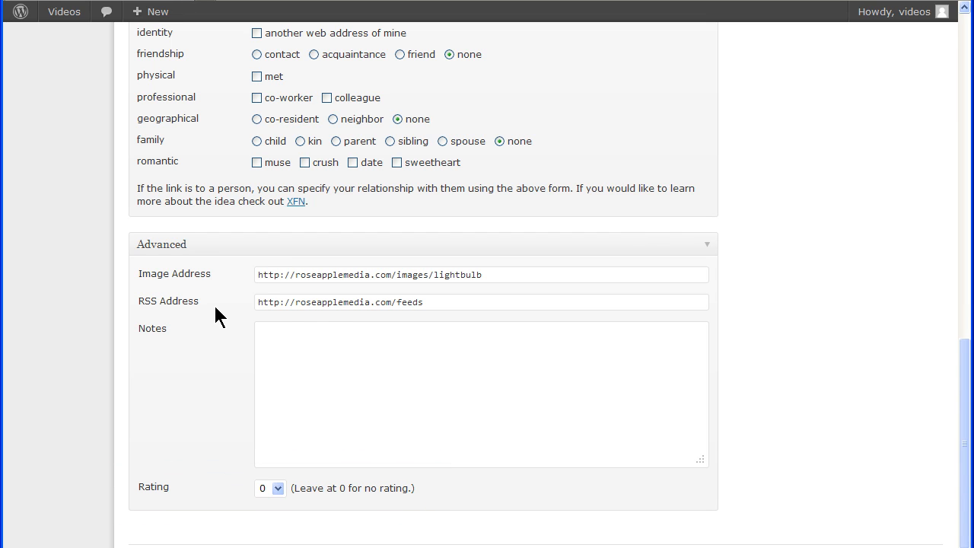
{"action": "left_click", "coordinate": [278, 488]}
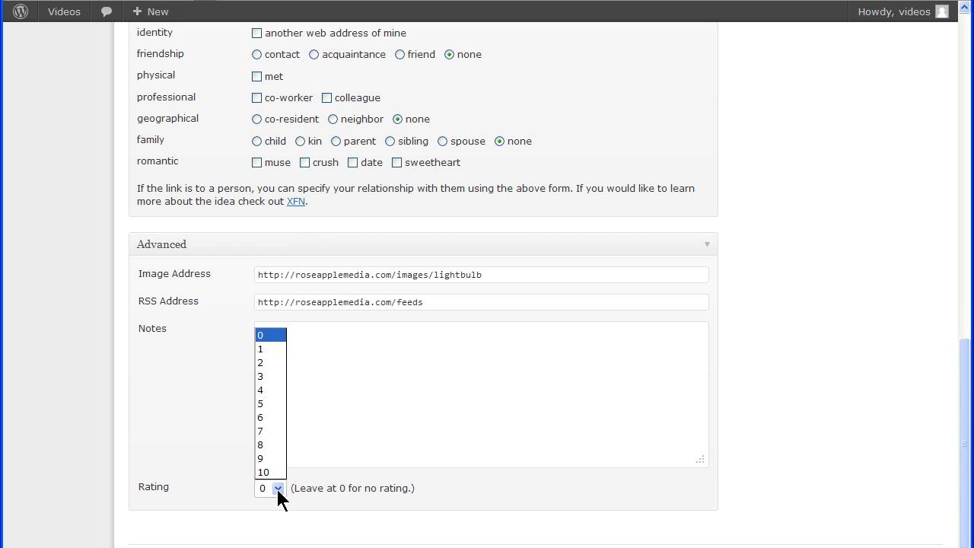
{"action": "left_click", "coordinate": [278, 489]}
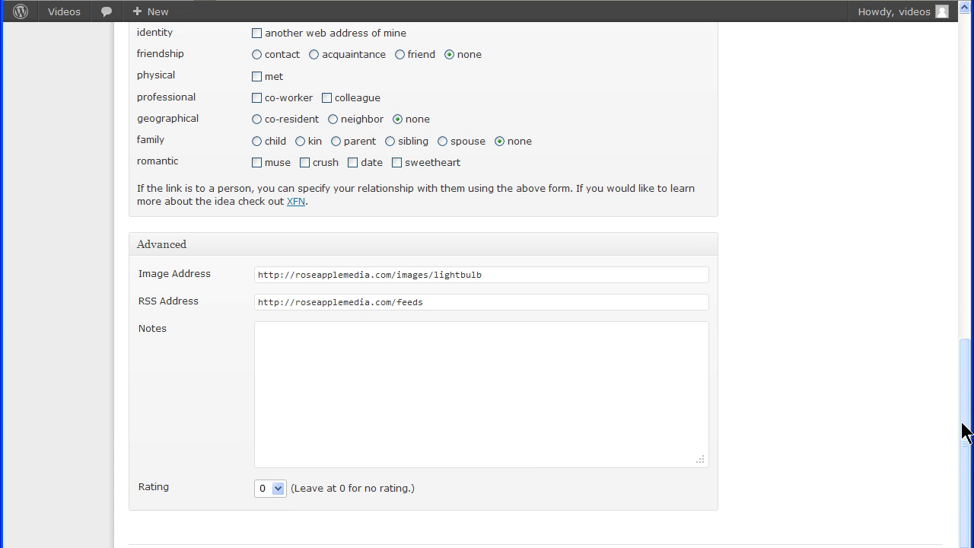
- Add the completed link to the site with the keep-private option off
{"action": "left_click_drag", "start_coordinate": [970, 428], "coordinate": [966, 76]}
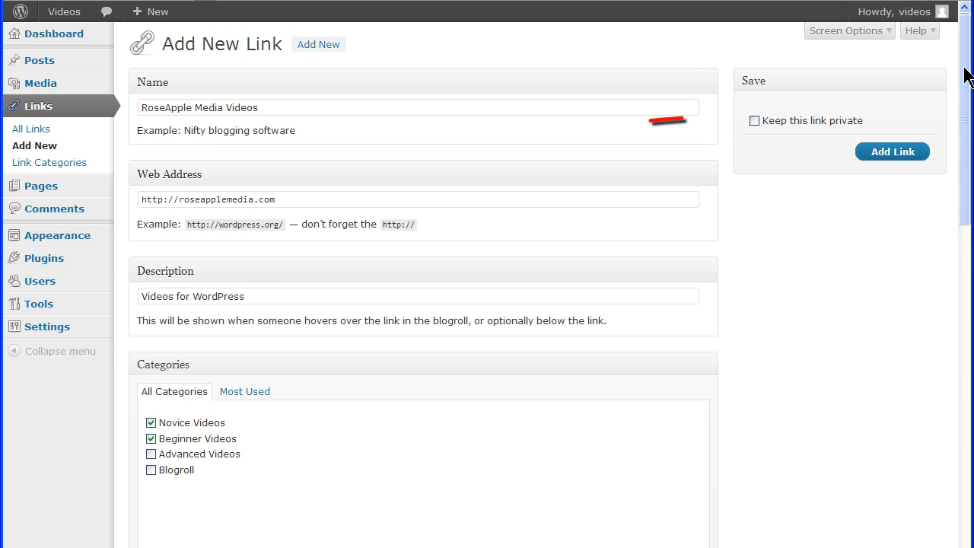
{"action": "left_click", "coordinate": [754, 121]}
{"action": "left_click", "coordinate": [754, 121]}
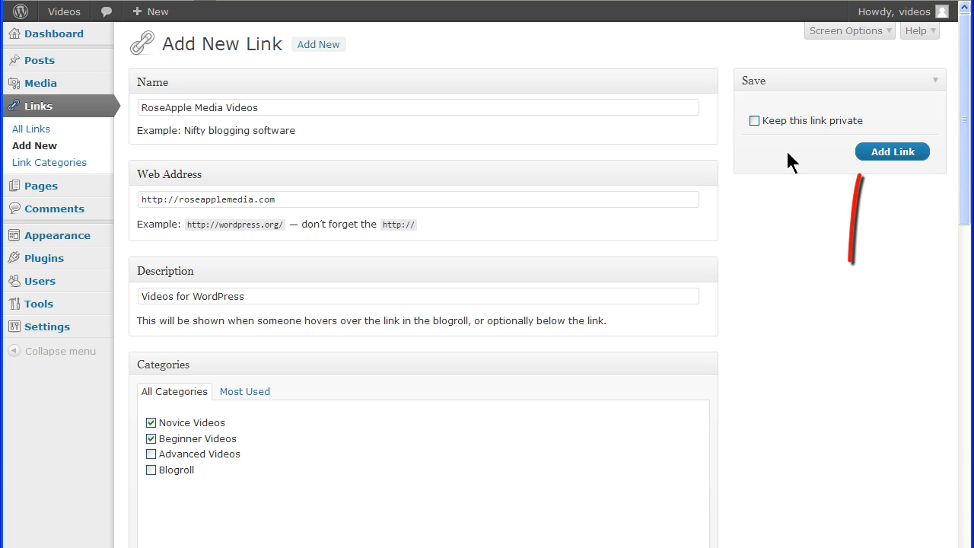
{"action": "left_click", "coordinate": [898, 152]}
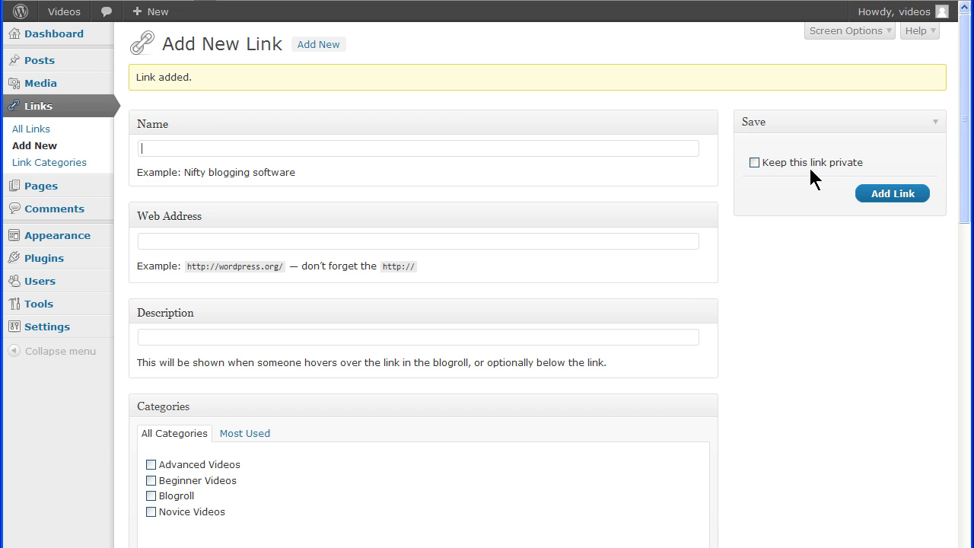